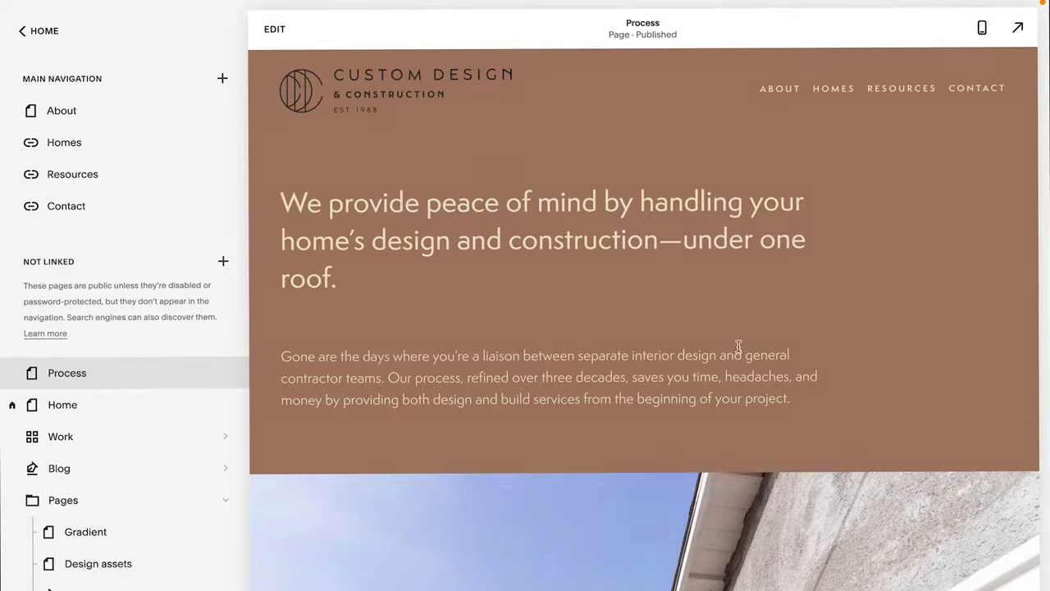
Review the Process page's site header settings, then exit editing with the logo still dark
left_click(275, 28)
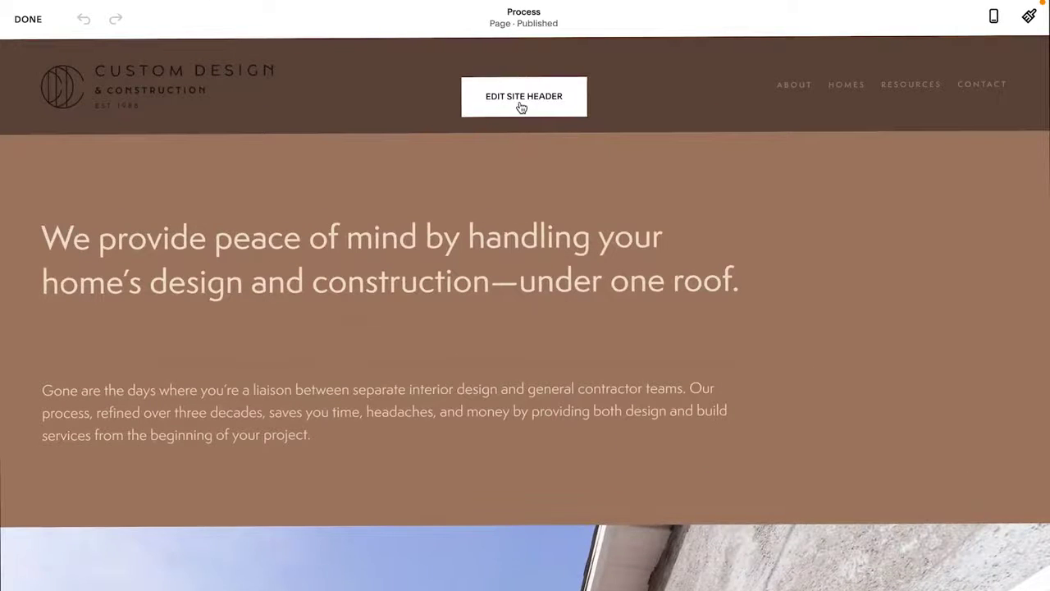
left_click(525, 102)
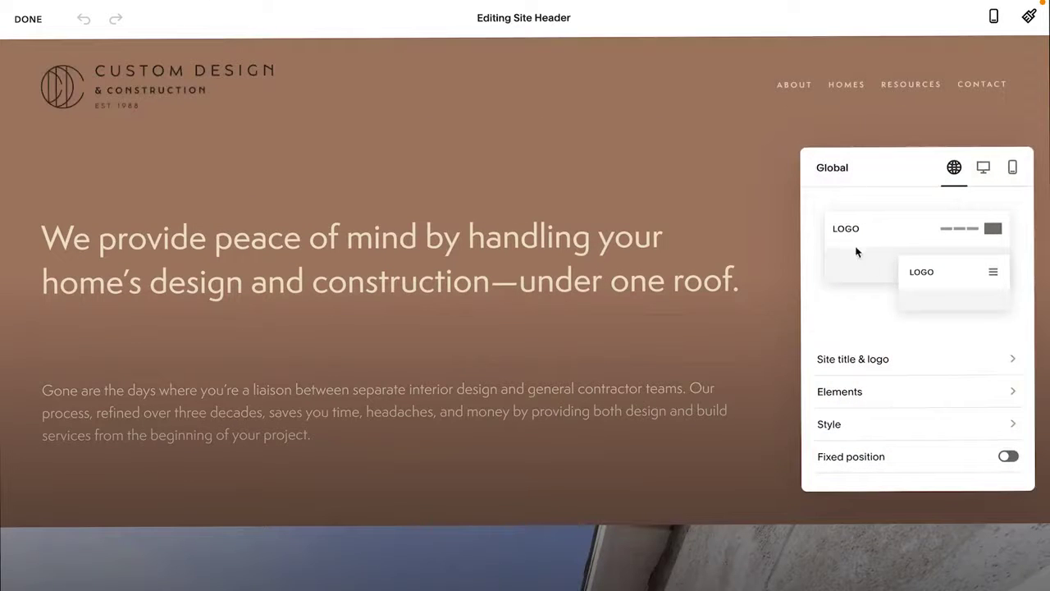
left_click(190, 177)
mouse_move(152, 96)
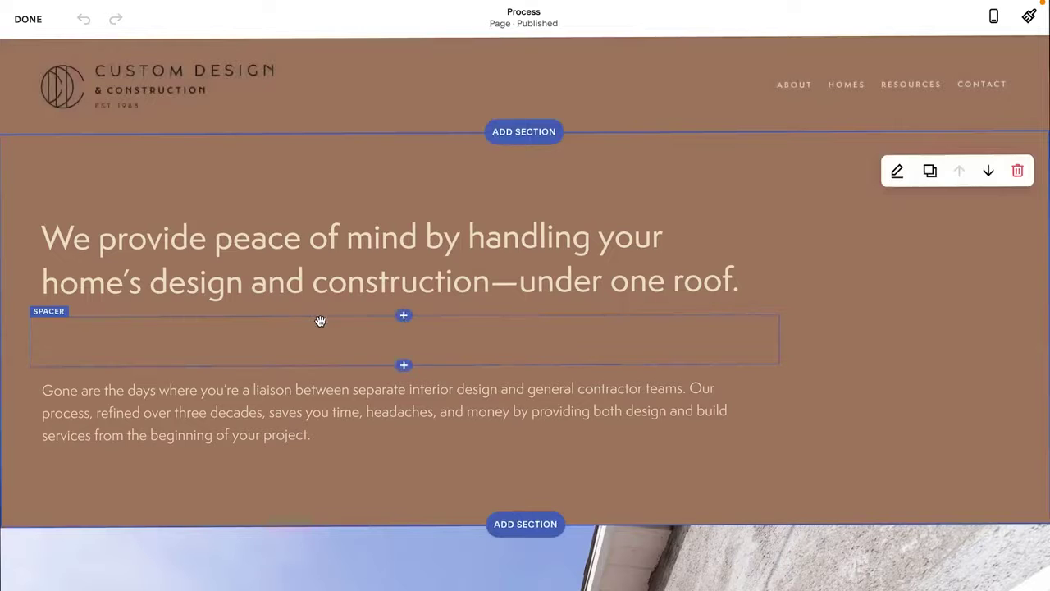
left_click(28, 18)
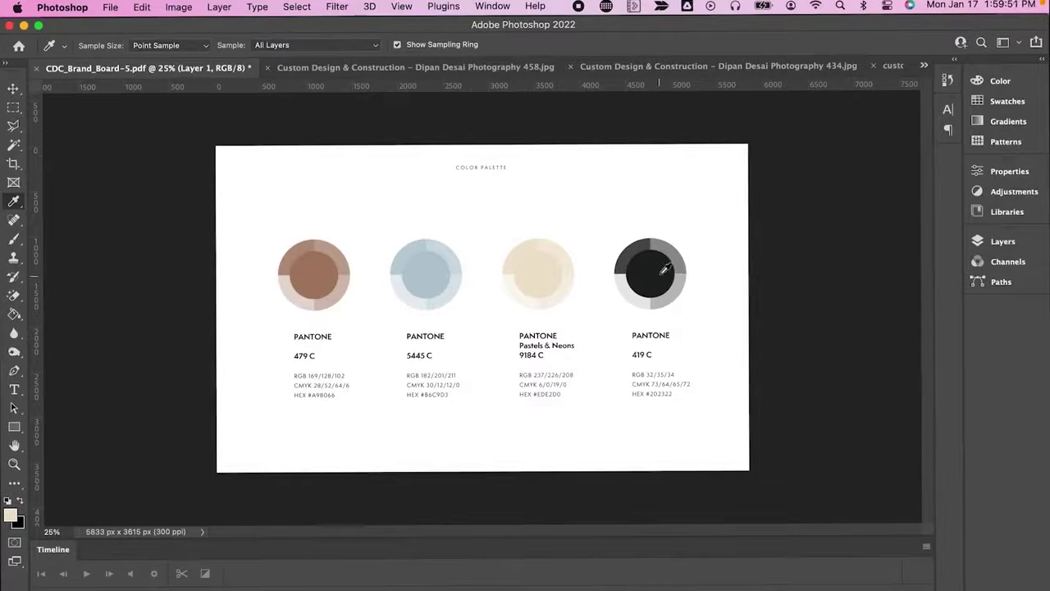
Sample the beige 9184 C swatch (eee2cd) and switch to the custom-design-construction-logo.png document
left_click(552, 273)
left_click(10, 514)
key("super+c")
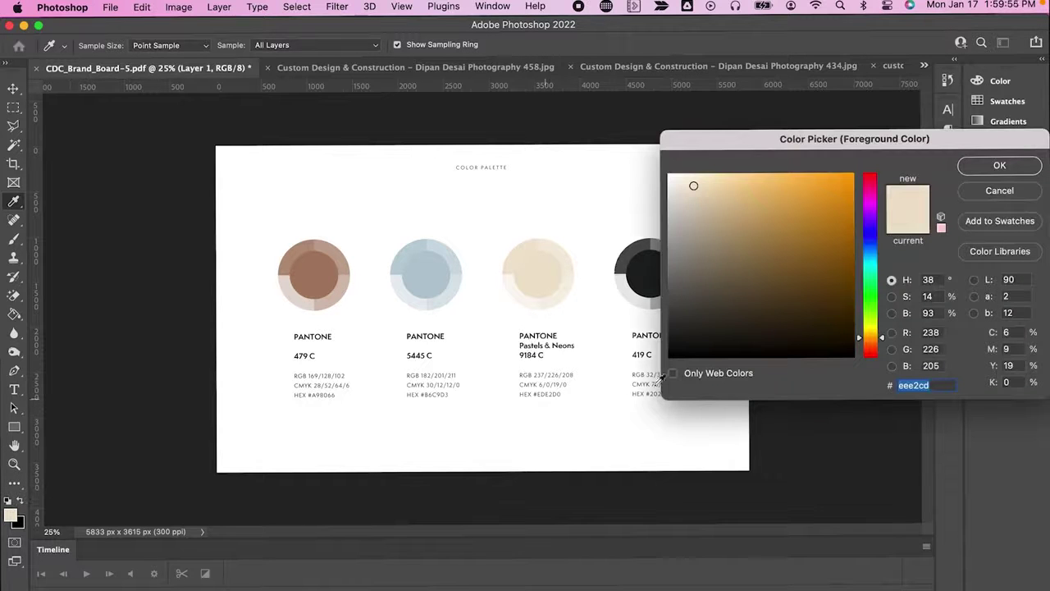
left_click(1009, 169)
left_click(924, 64)
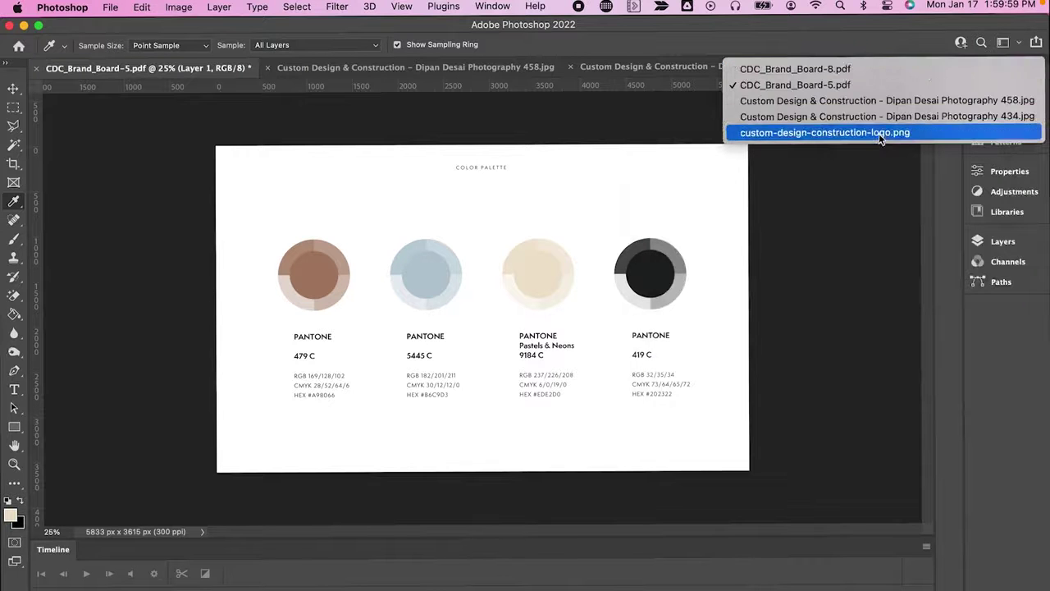
key("Escape")
key("ctrl+shift+Tab")
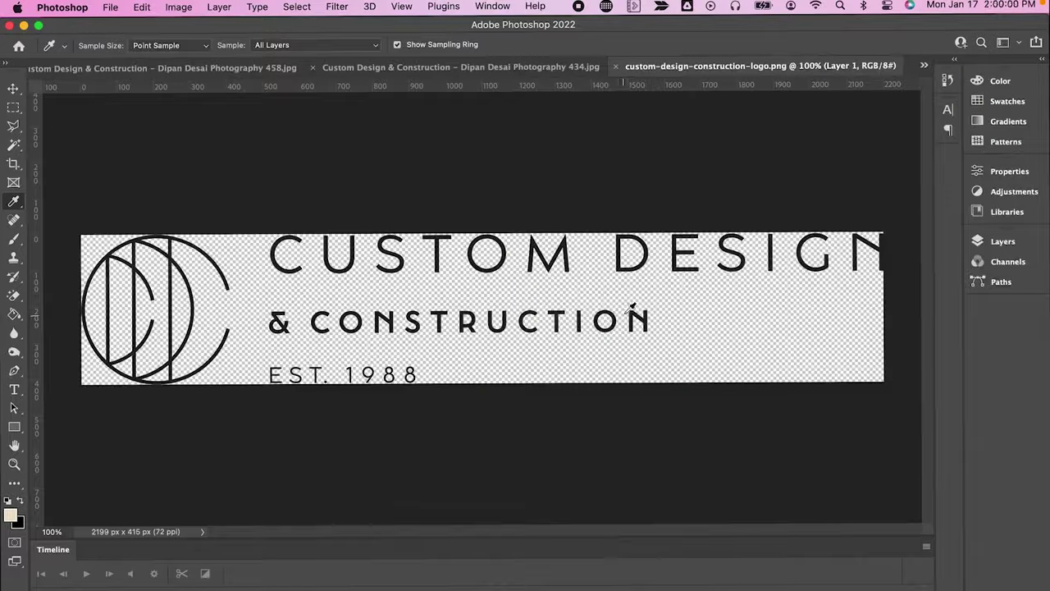
left_click(1001, 244)
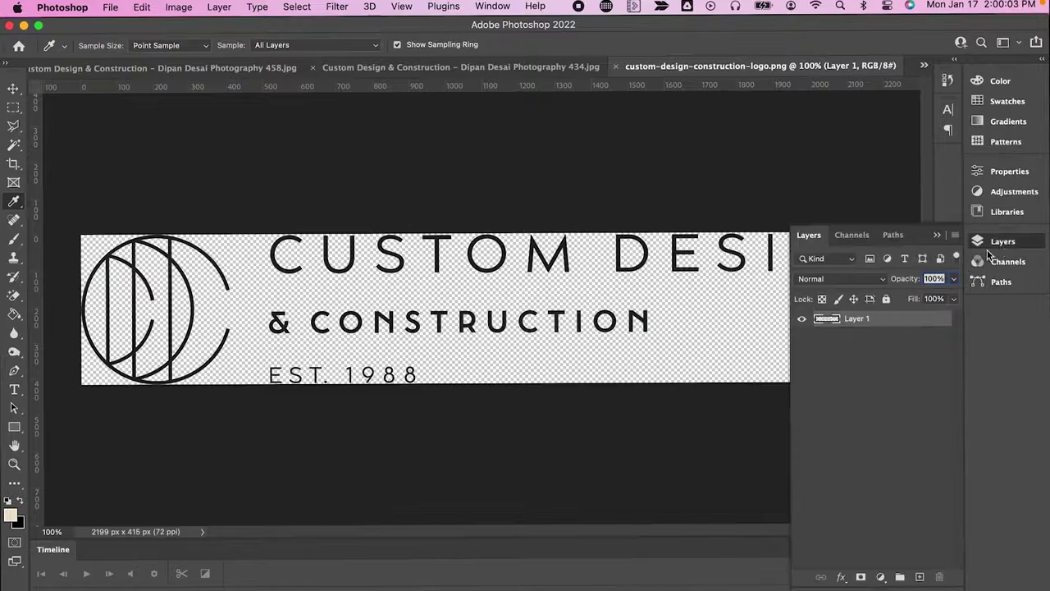
Add a Color Overlay set to eee2cd to the logo's Layer 1
right_click(861, 330)
left_click(853, 325)
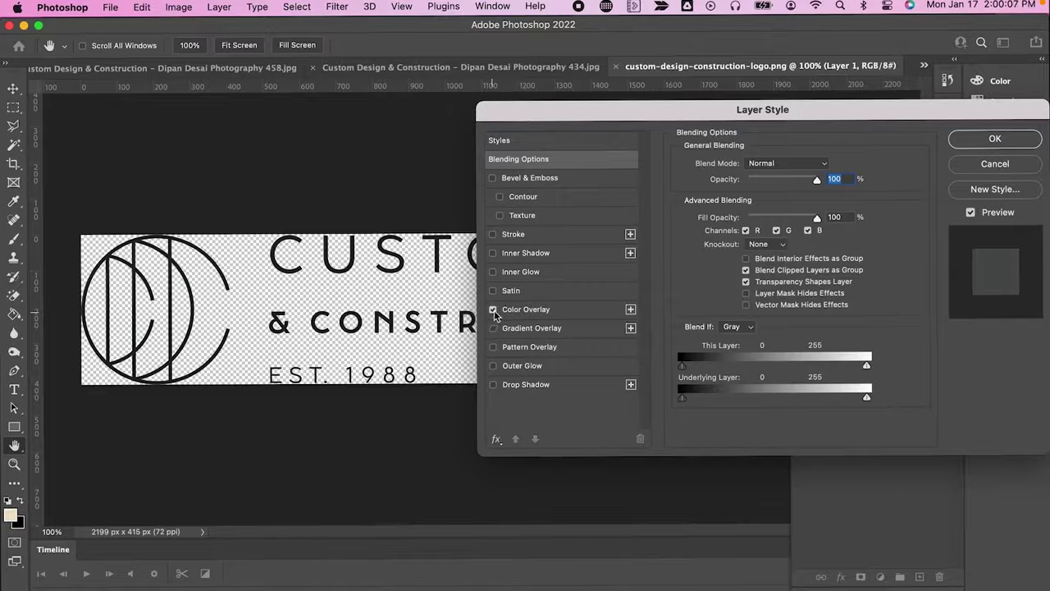
left_click(496, 311)
left_click(824, 165)
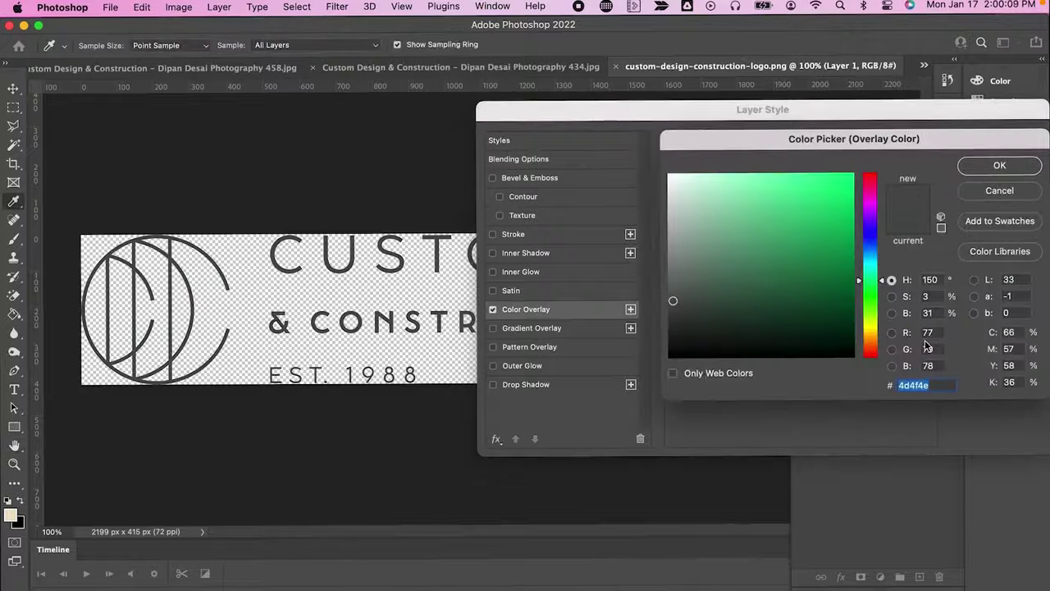
key("super+v")
left_click(999, 165)
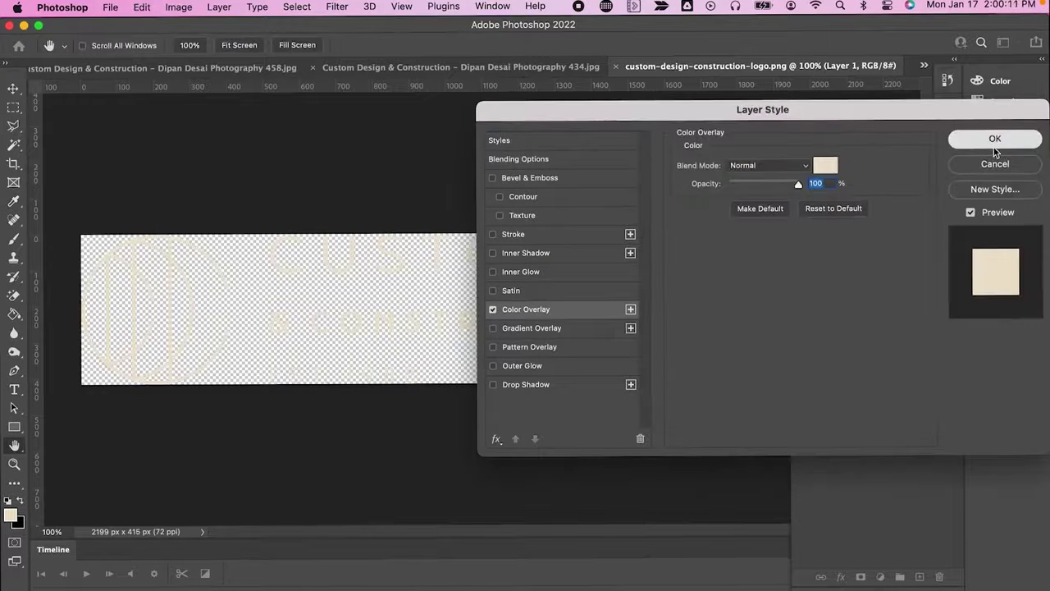
left_click(999, 145)
Export the cream logo through Save for Web (Legacy) as a transparent PNG-24
left_click(110, 7)
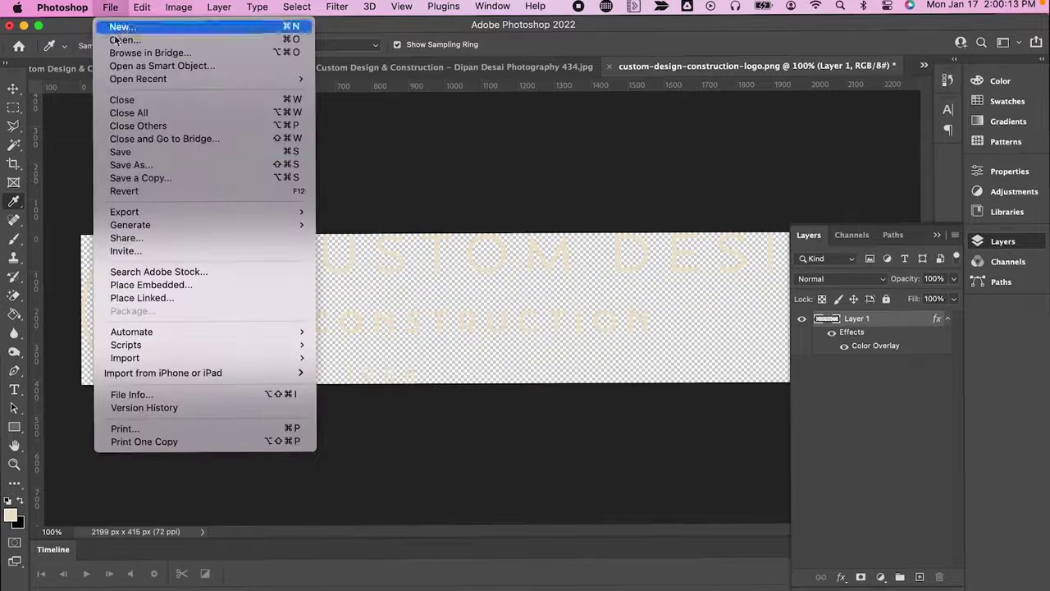
left_click(393, 264)
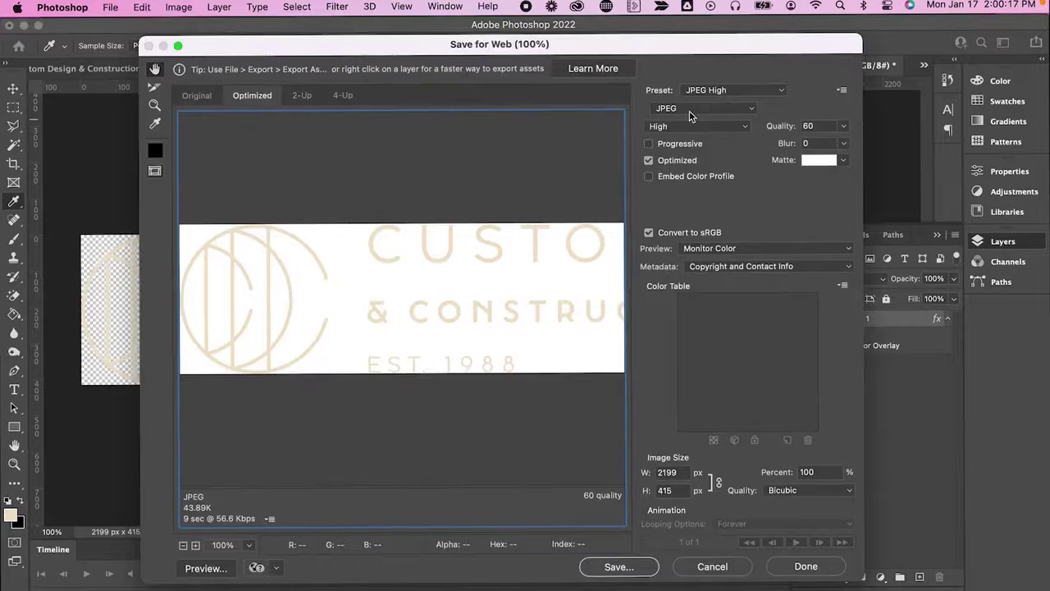
left_click(689, 110)
left_click(681, 137)
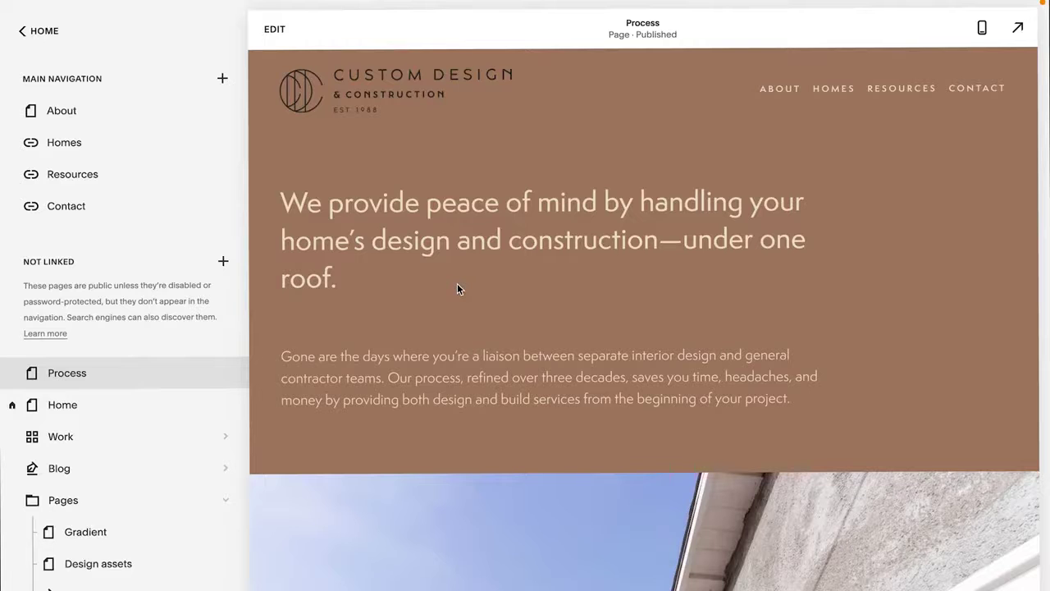
Open the Process page's settings at the Advanced code injection section
left_click(37, 34)
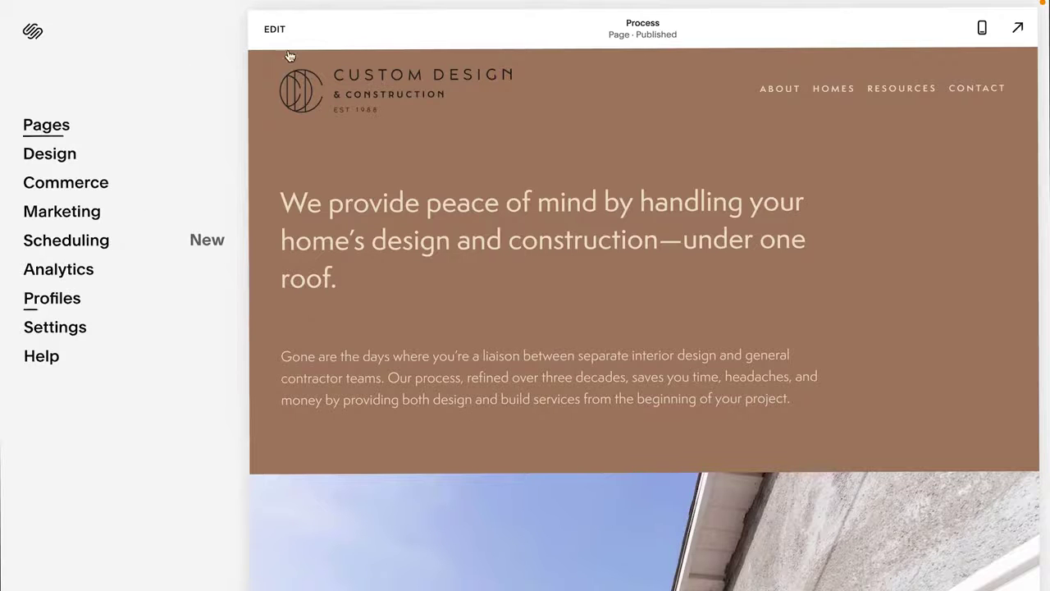
left_click(63, 126)
scroll(159, 235, "down", 2)
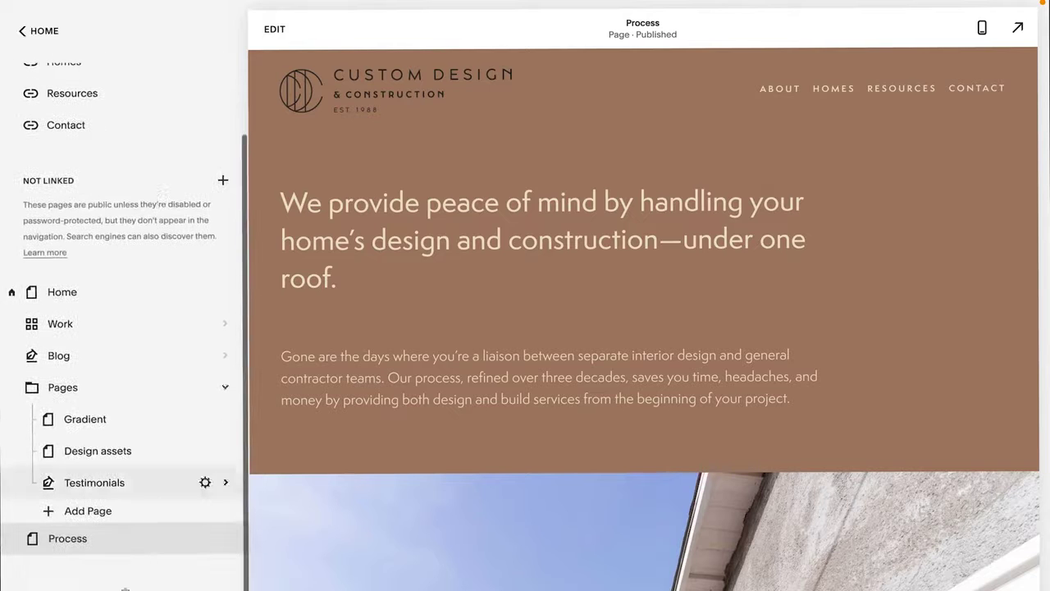
mouse_move(227, 541)
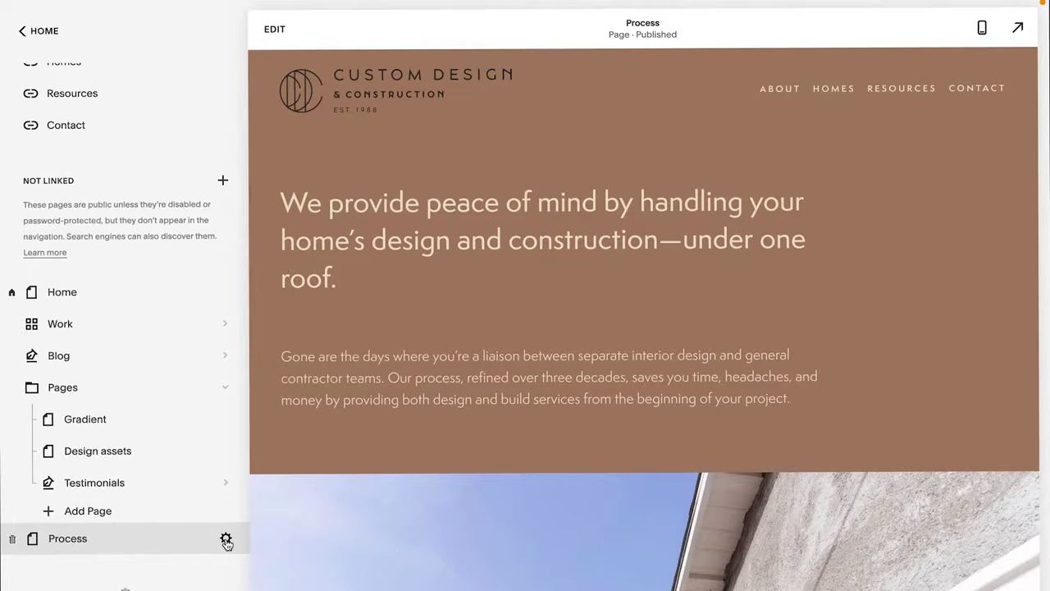
left_click(226, 541)
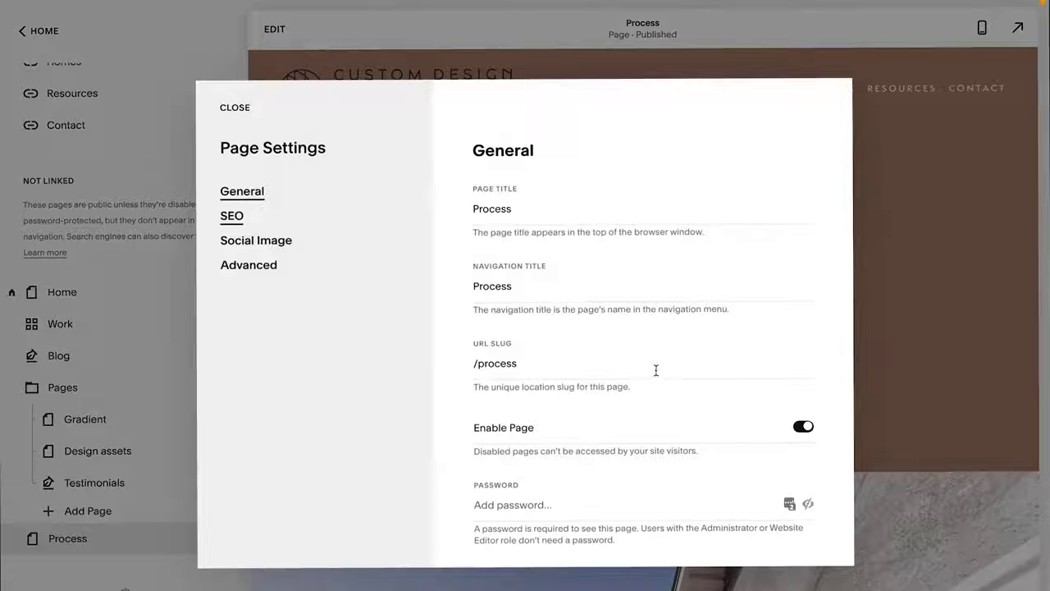
scroll(664, 375, "down", 3)
scroll(660, 373, "up", 3)
left_click(250, 272)
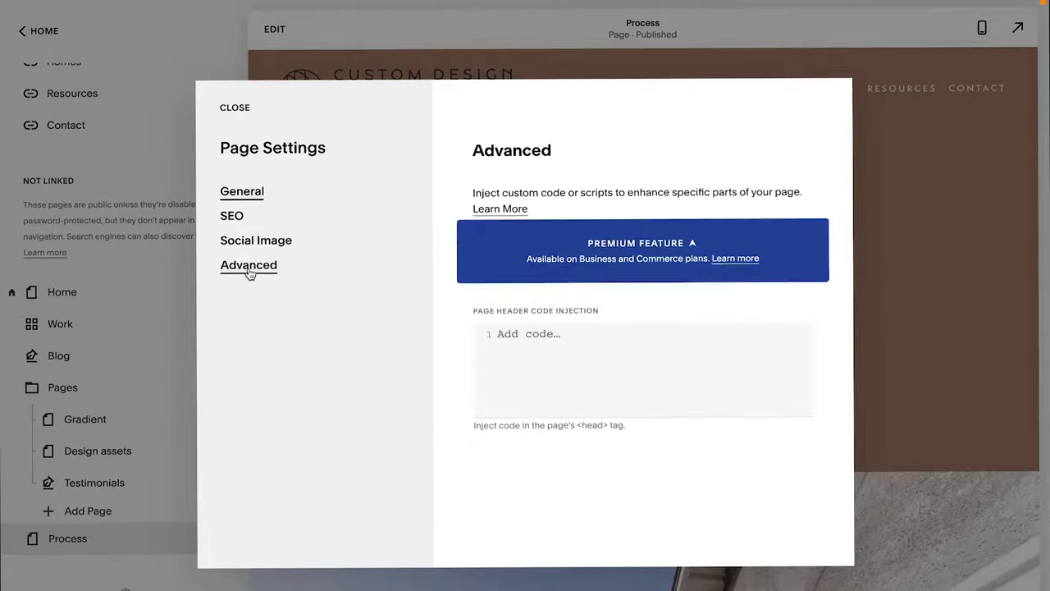
Paste the logo-replacement CSS into the page header injection, then cancel the unsaved edit
left_click(629, 371)
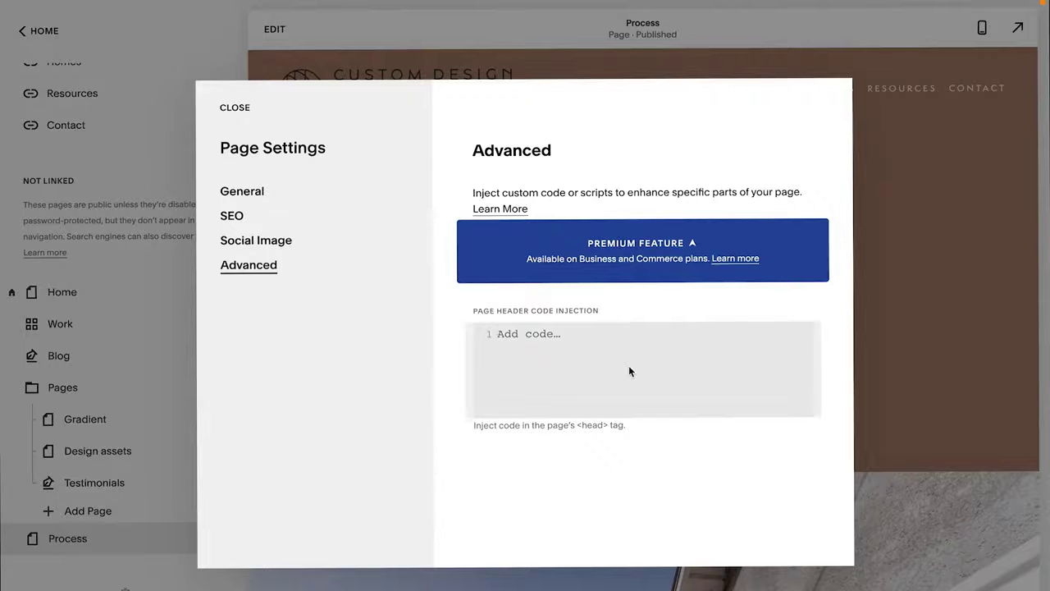
type("<style> div.header-title-logo a { content:url(\"LOGO-URL-HERE.png\") !important; max-height: 70px; } </style>")
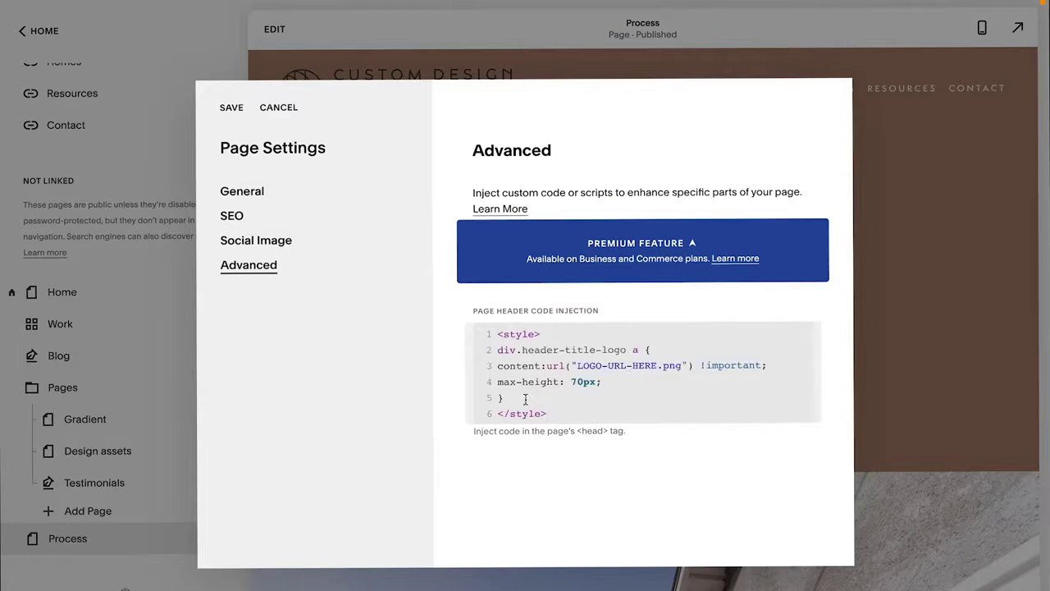
left_click_drag(680, 368, 568, 370)
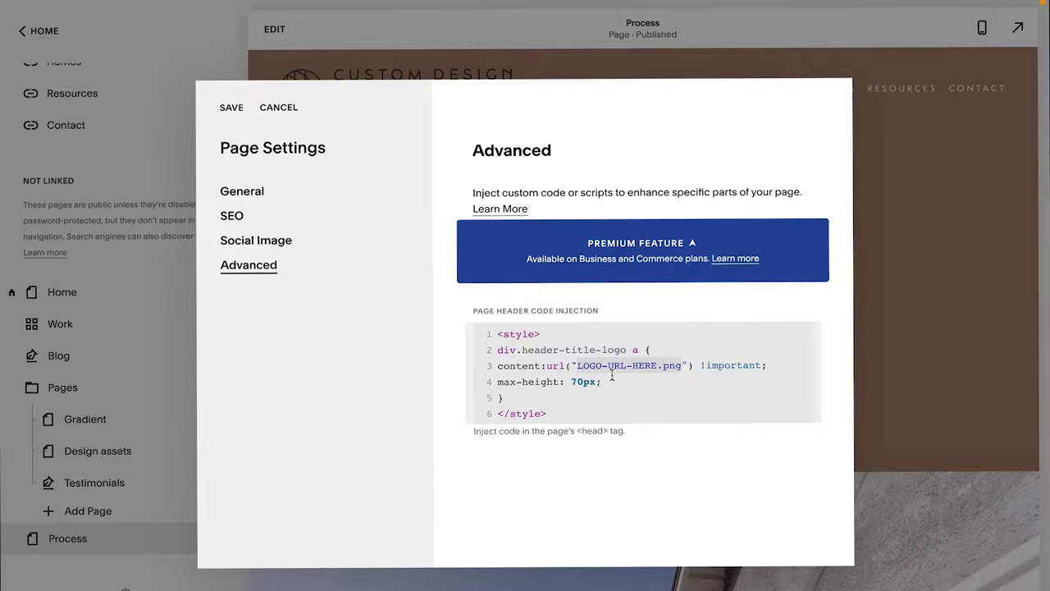
key("ctrl+a")
key("ctrl+c")
left_click(278, 108)
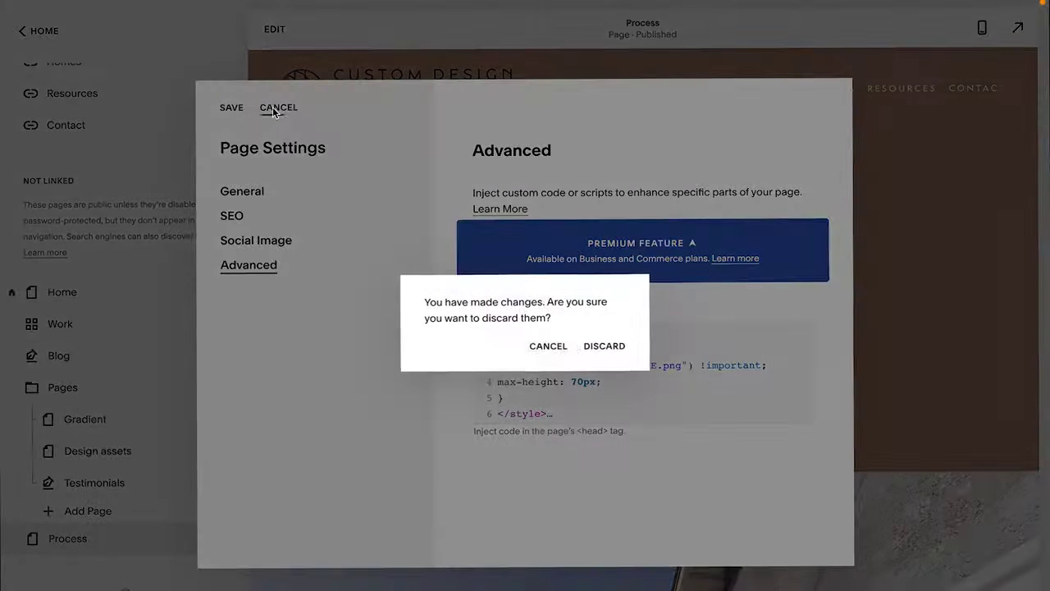
Discard the page changes and add a new line at the end of the site's Custom CSS
left_click(590, 349)
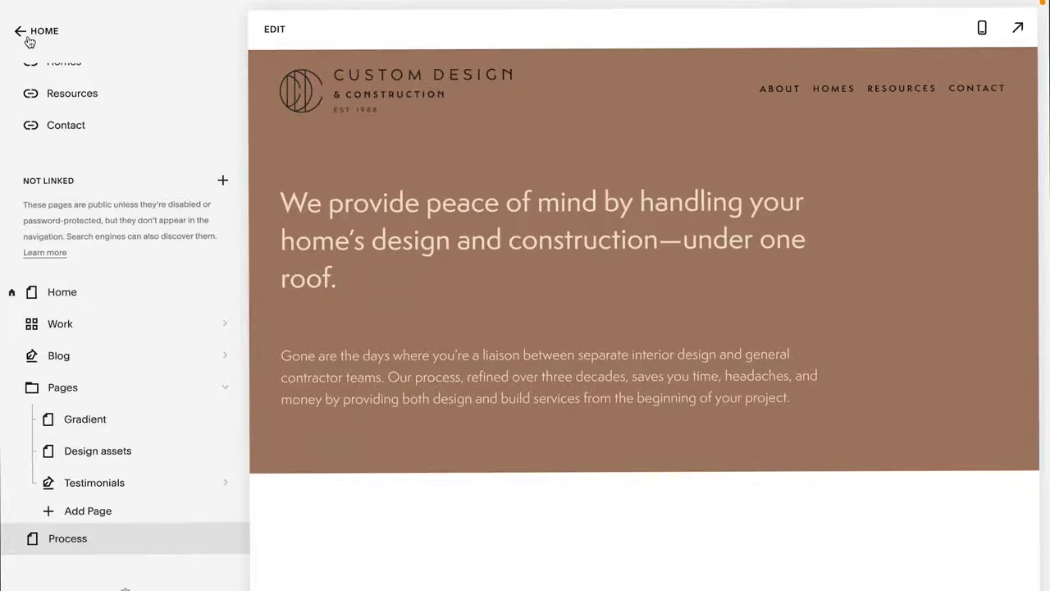
left_click(28, 38)
left_click(68, 159)
left_click(87, 345)
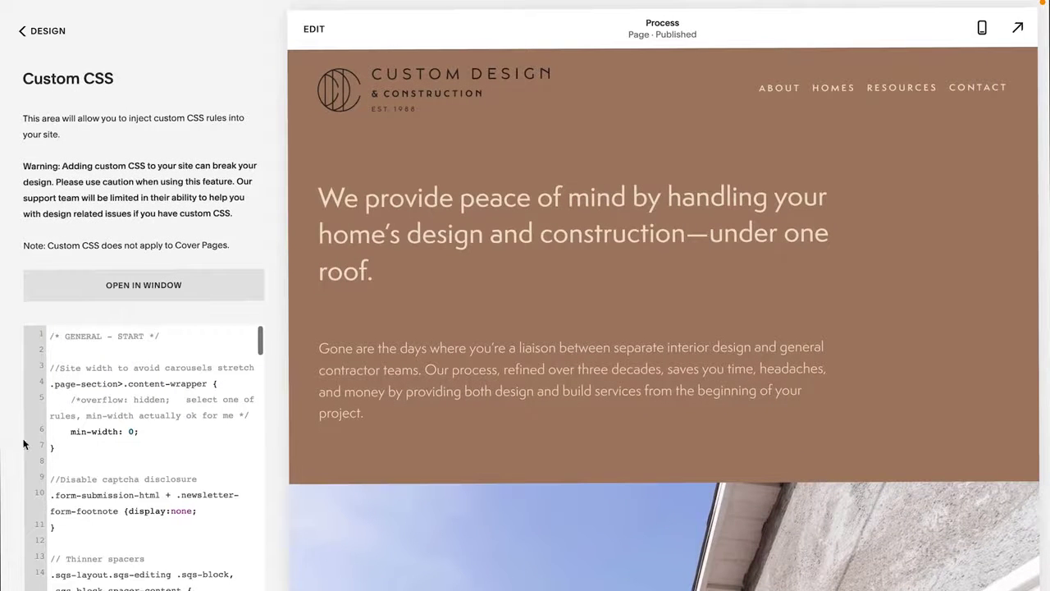
scroll(36, 446, "down", 20)
scroll(72, 470, "down", 2)
left_click(191, 572)
key("Return")
key("Return")
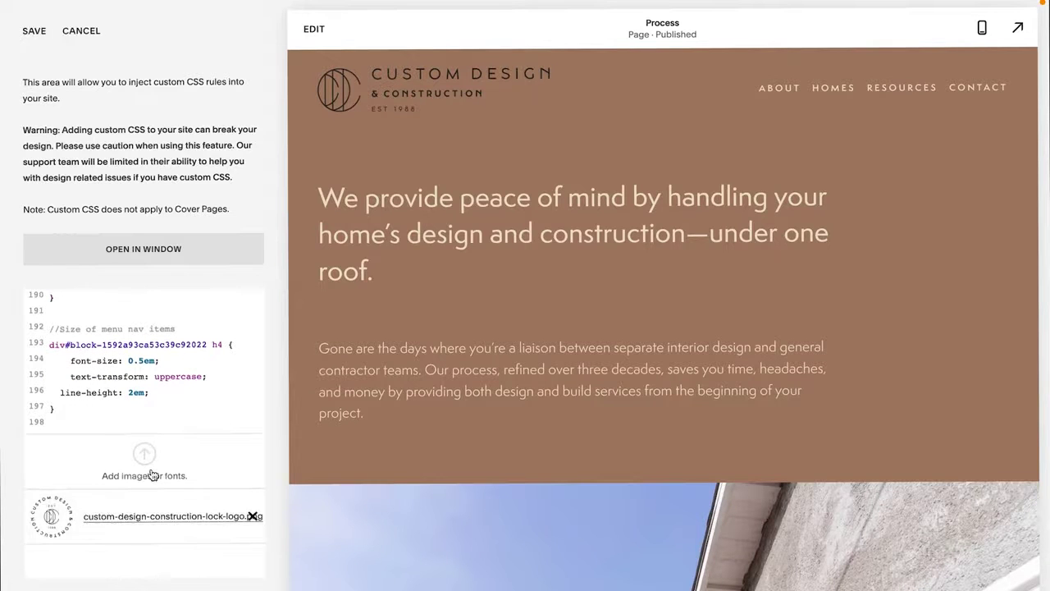
Upload the beige logo from the Desktop to Custom CSS files, remove its inserted URL, and save
left_click(145, 475)
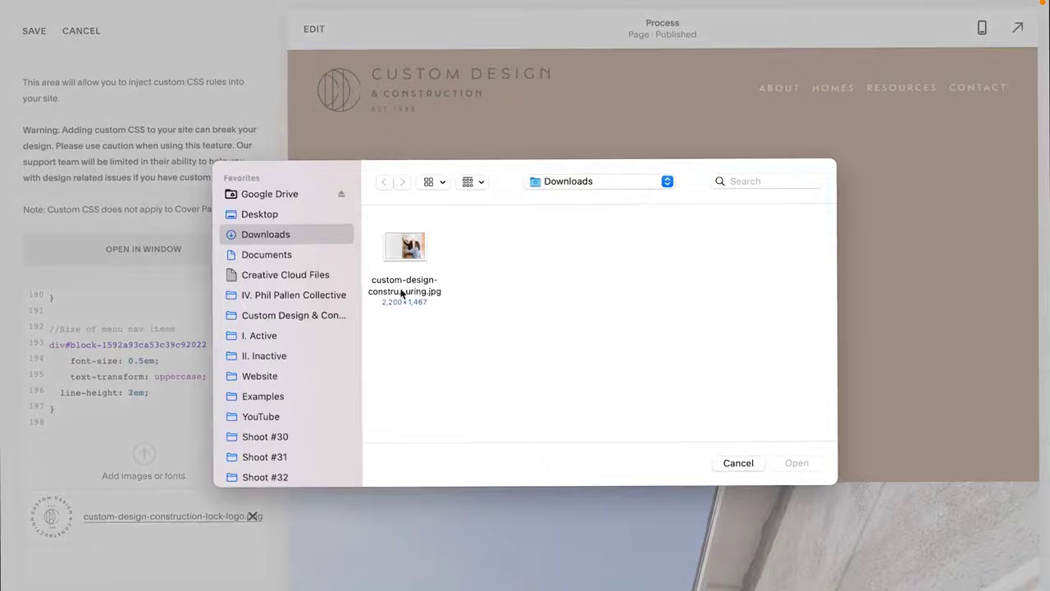
left_click(261, 215)
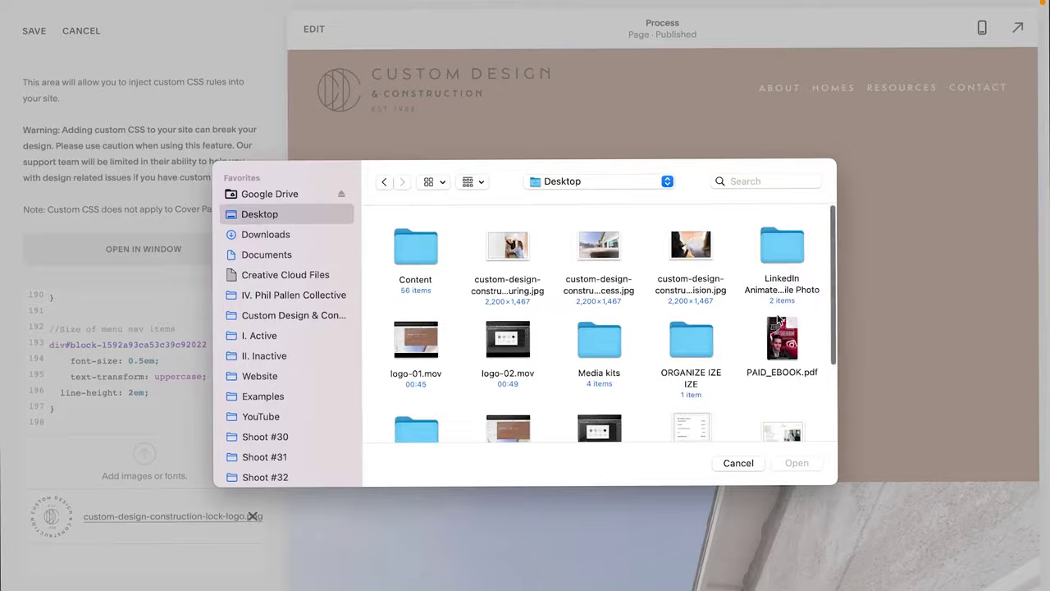
scroll(685, 338, "down", 8)
scroll(689, 386, "up", 8)
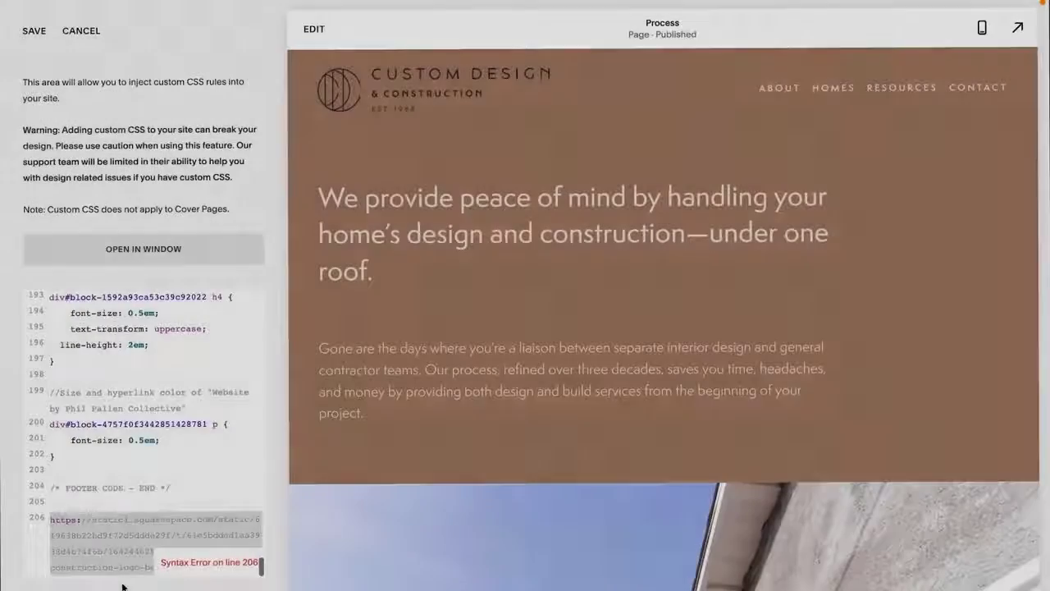
key("BackSpace")
key("BackSpace")
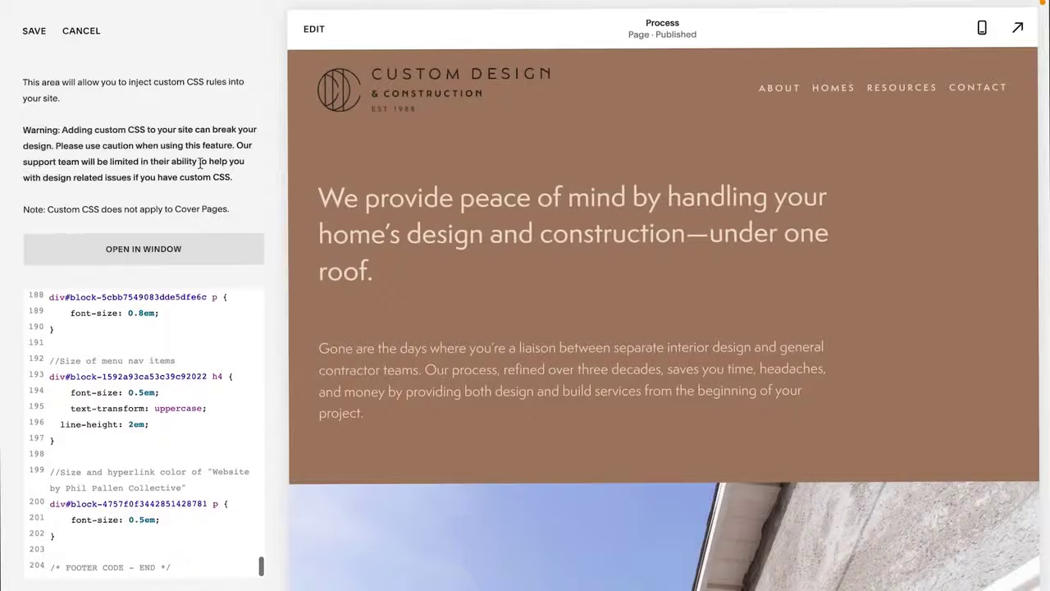
left_click(32, 31)
Open the Process page's header code injection box
left_click(27, 32)
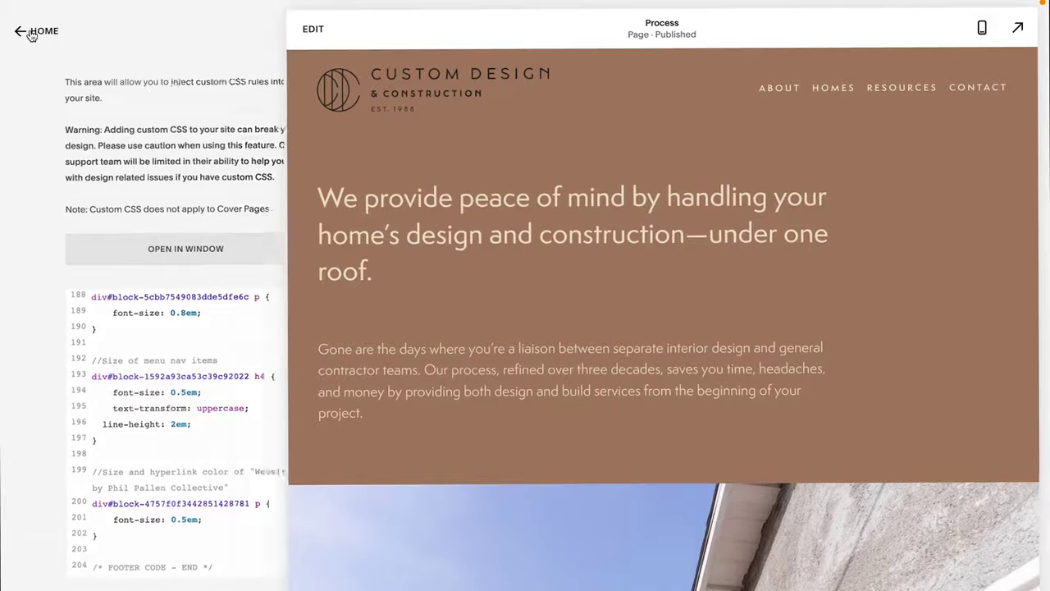
left_click(26, 32)
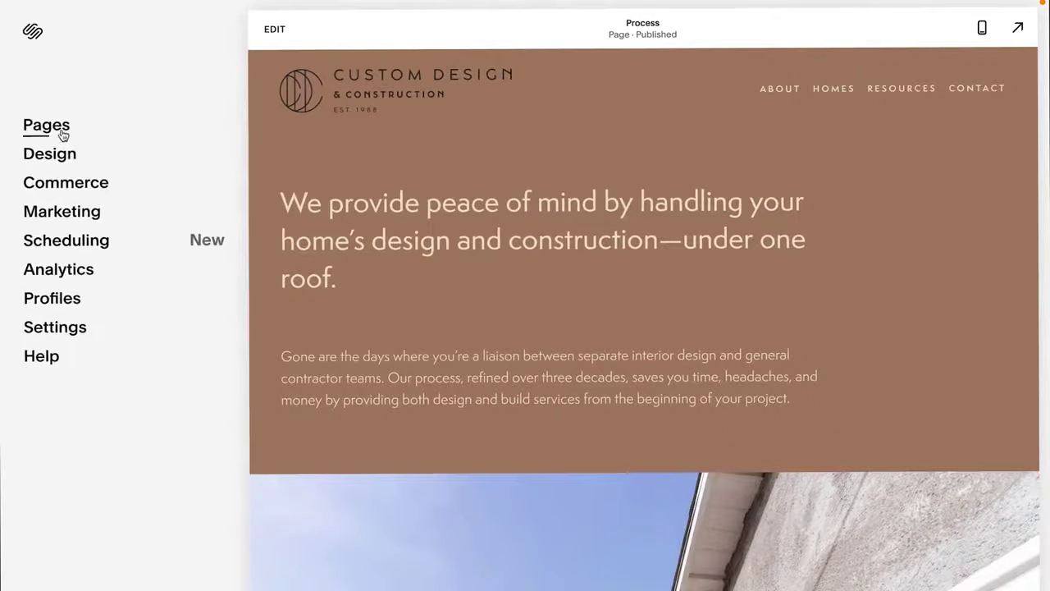
left_click(62, 134)
scroll(138, 568, "down", 2)
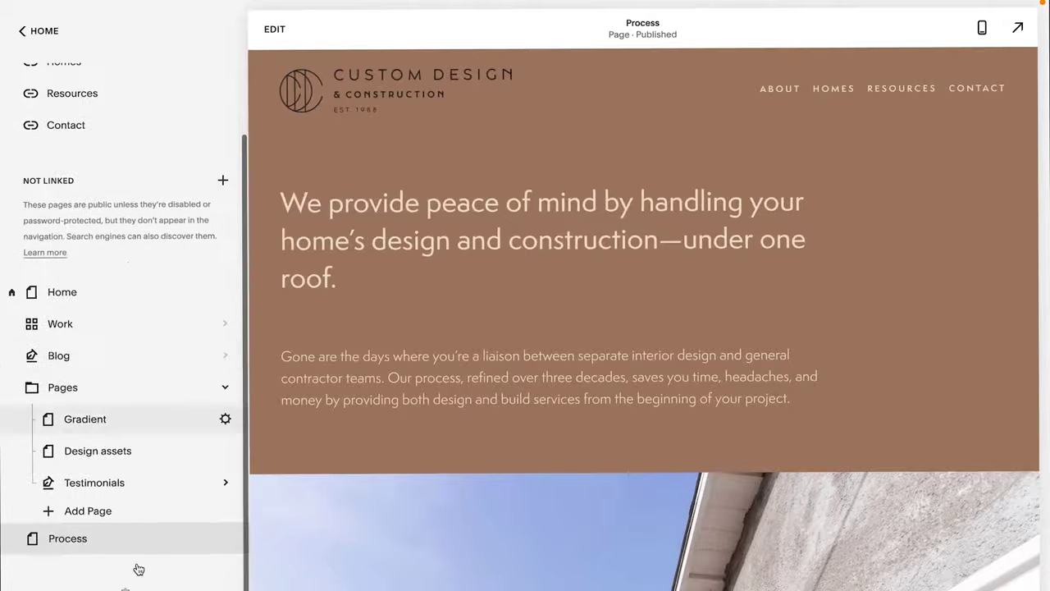
left_click(225, 538)
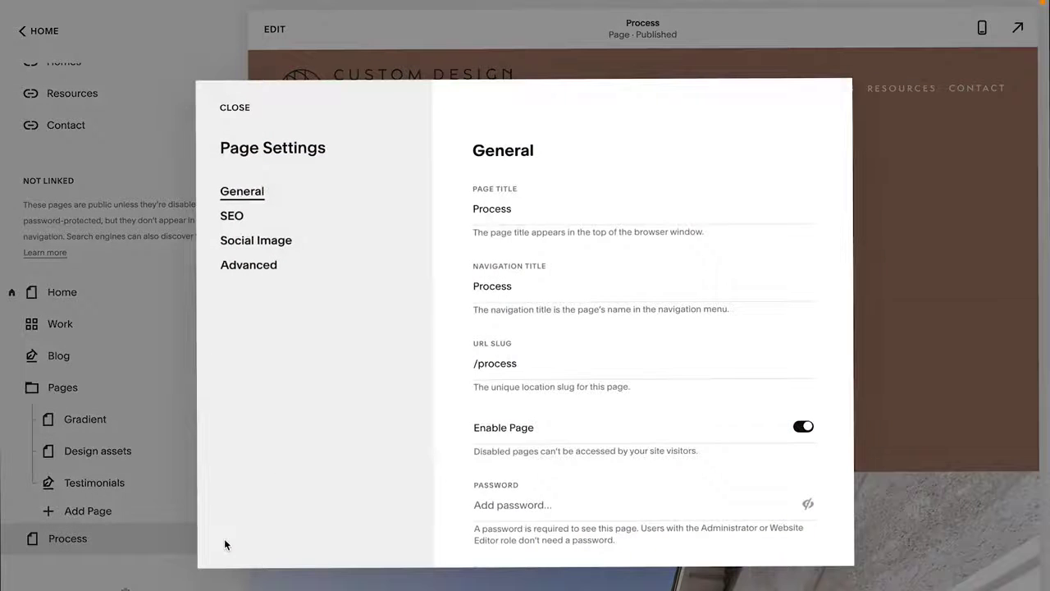
left_click(270, 267)
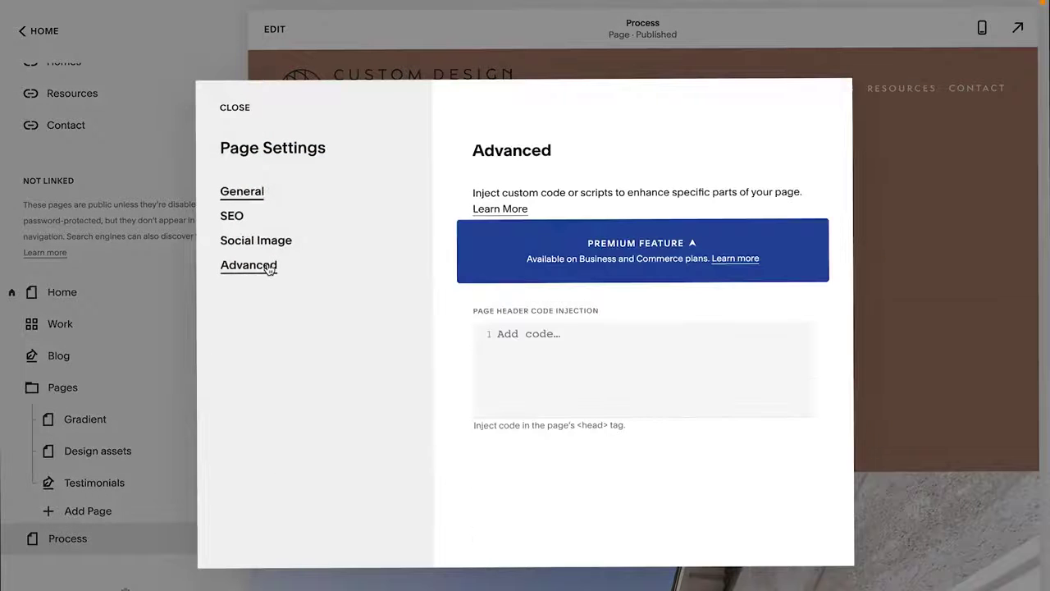
left_click(673, 368)
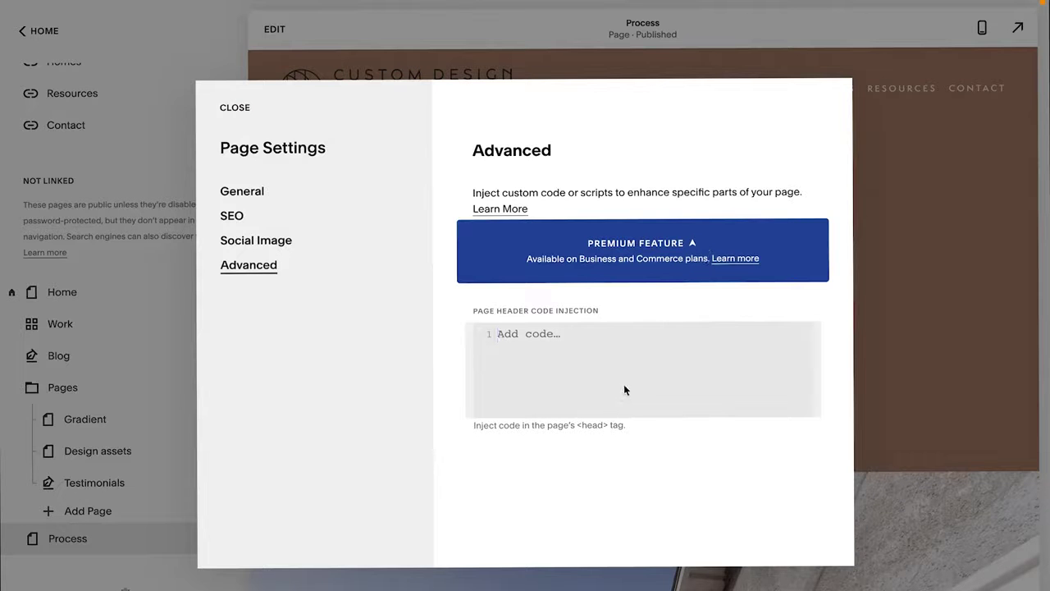
Paste the logo style block and replace LOGO-URL-HERE.png with the beige logo URL
key("ctrl+v")
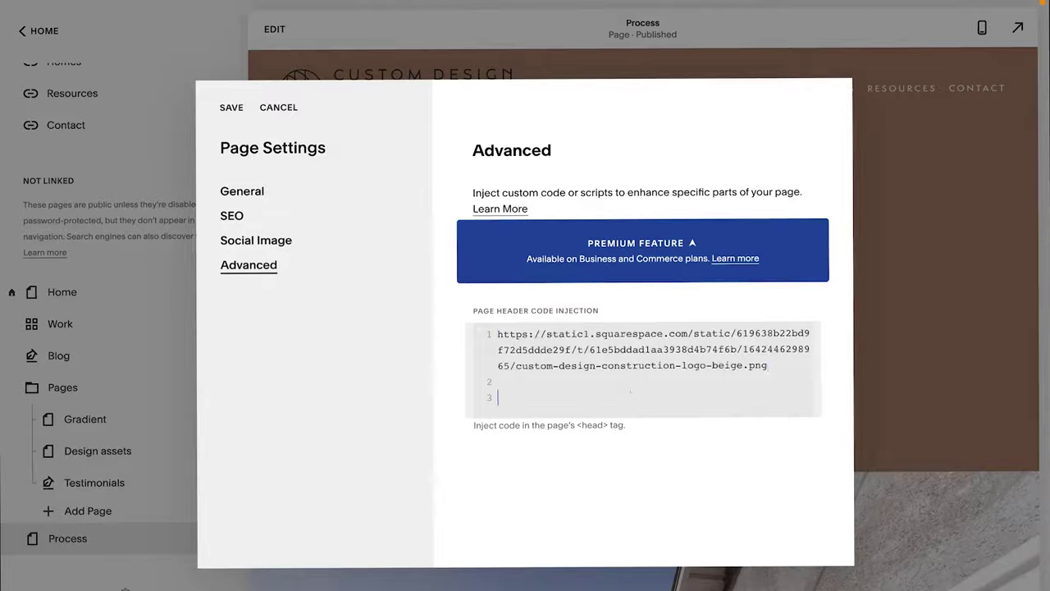
key("ctrl+v")
left_click_drag(769, 366, 501, 329)
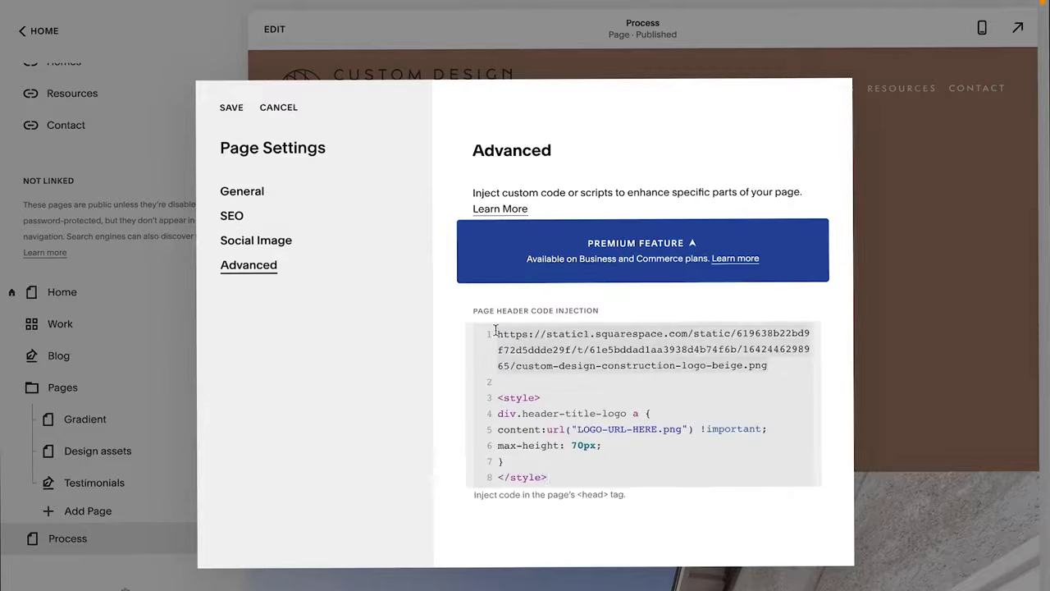
key("ctrl+x")
key("BackSpace")
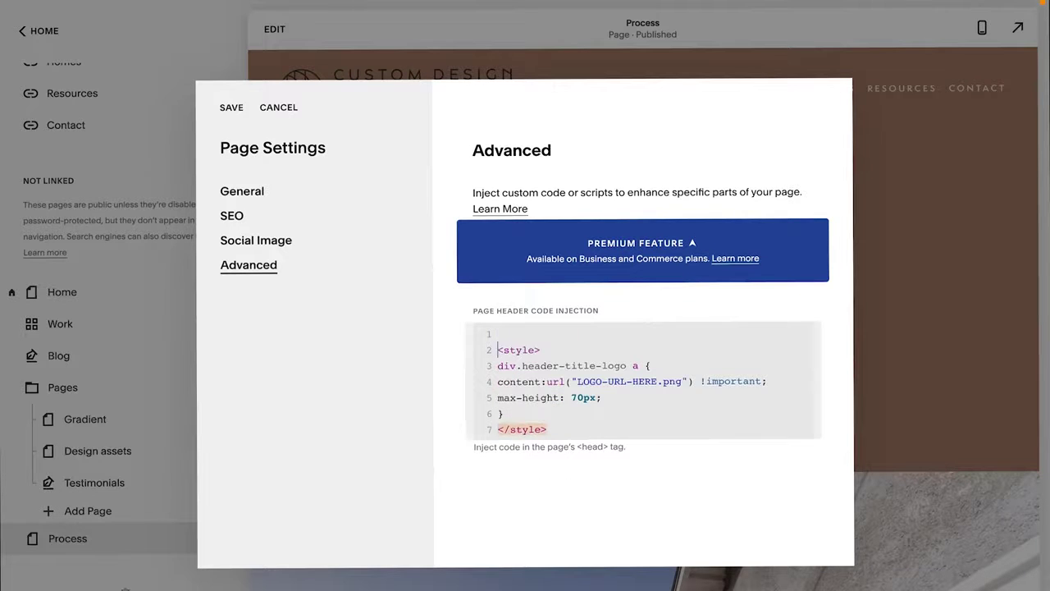
key("Delete")
left_click_drag(685, 367, 576, 369)
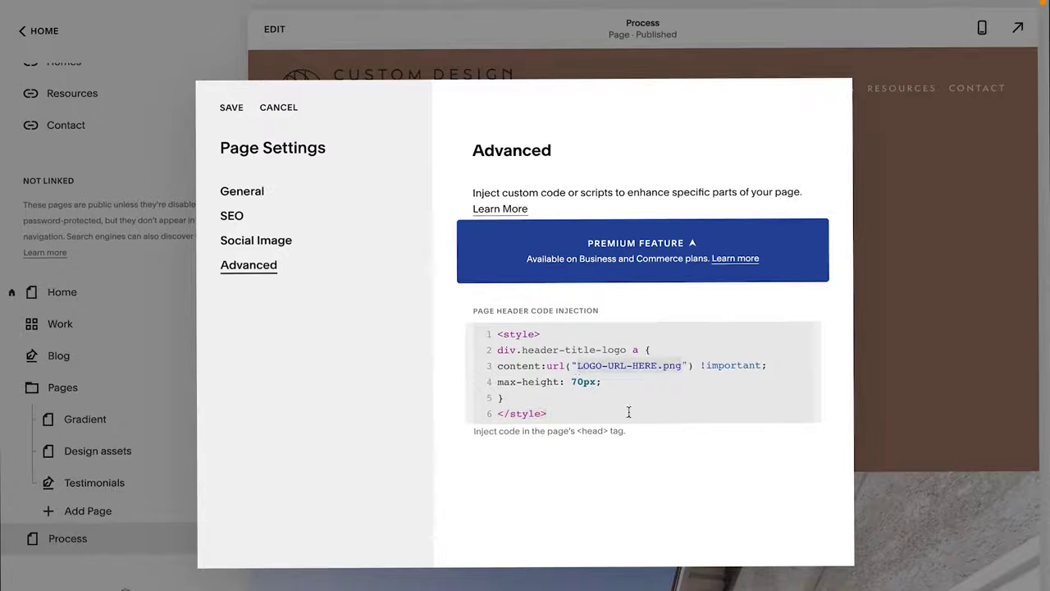
key("ctrl+v")
Change the logo max-height from 70px to 60px and save the page header code
left_click(703, 441)
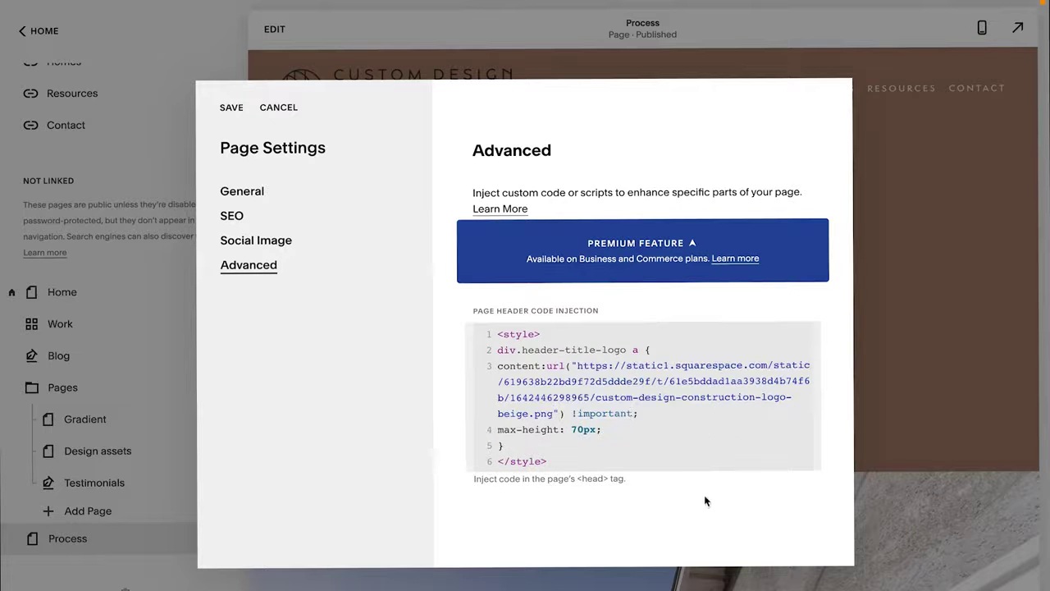
mouse_move(622, 431)
left_mouse_down()
mouse_move(495, 430)
mouse_move(605, 430)
left_mouse_up()
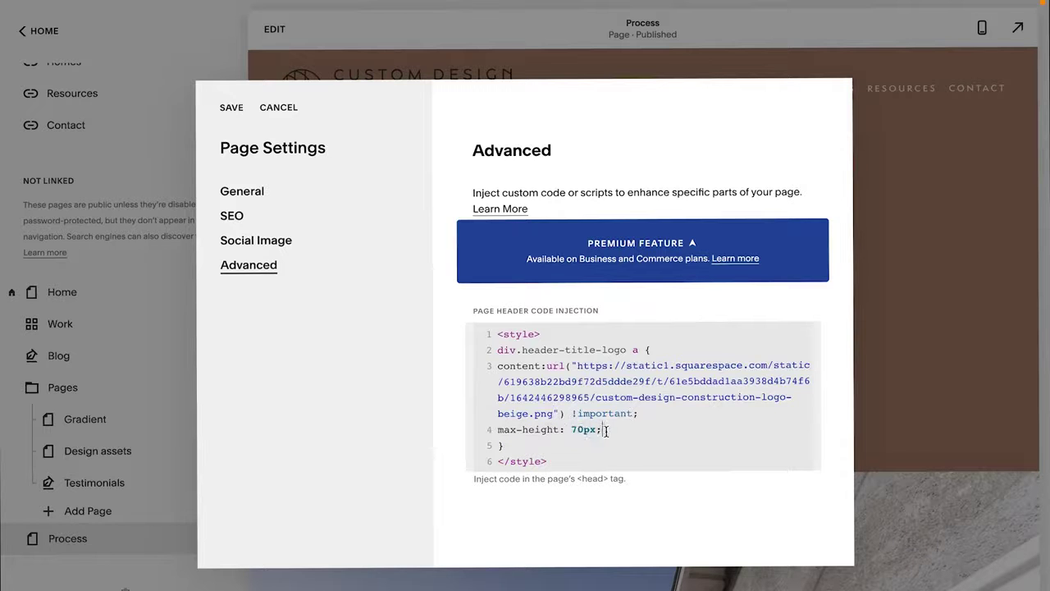
double_click(584, 430)
type("60px")
left_click(230, 108)
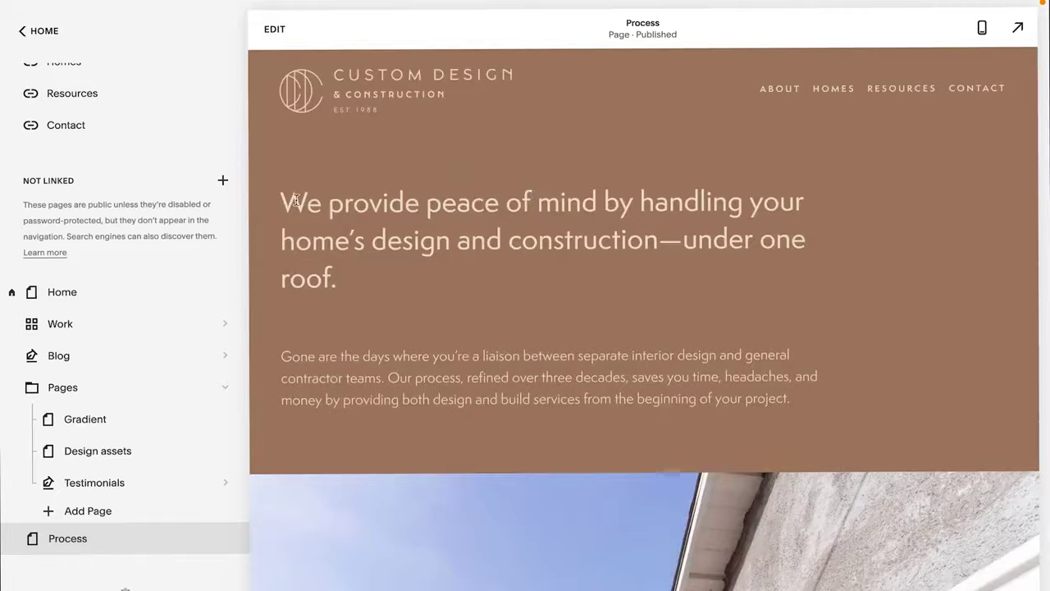
Open the site header's Site title & logo settings, showing the logo at 60px height
left_click(274, 31)
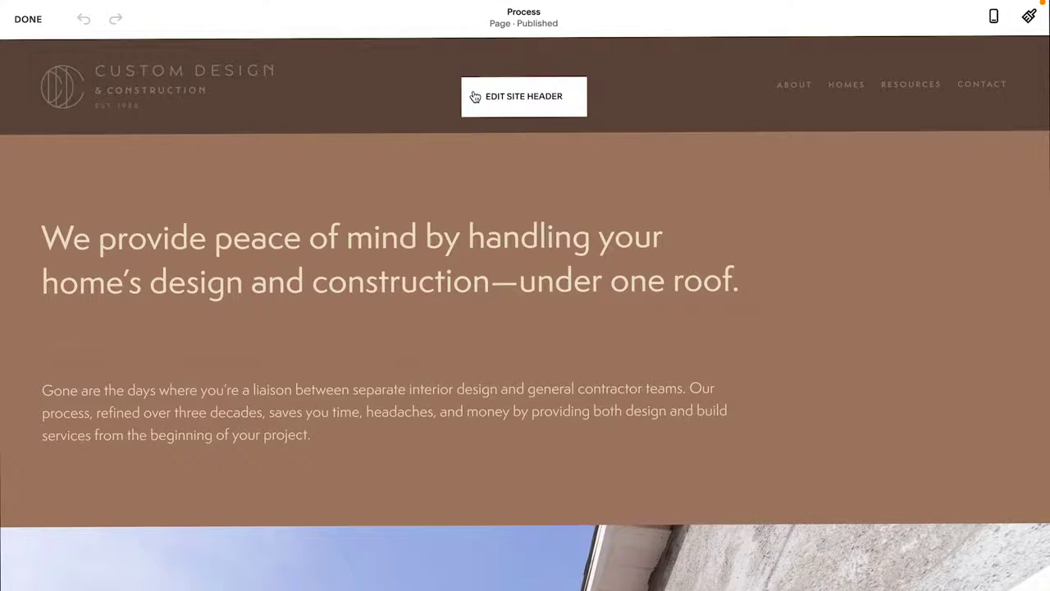
left_click(496, 98)
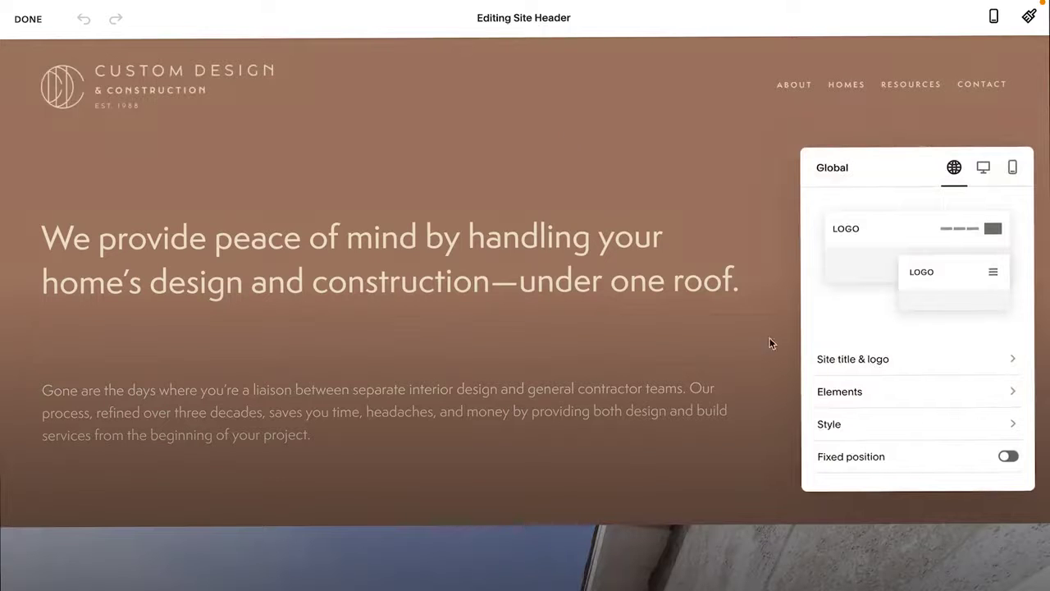
left_click(870, 367)
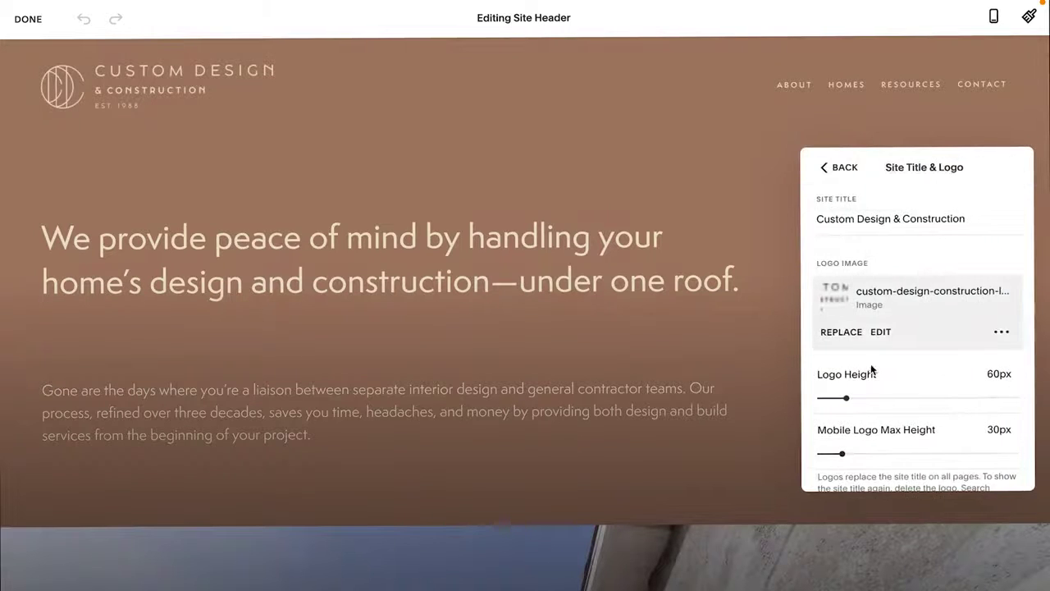